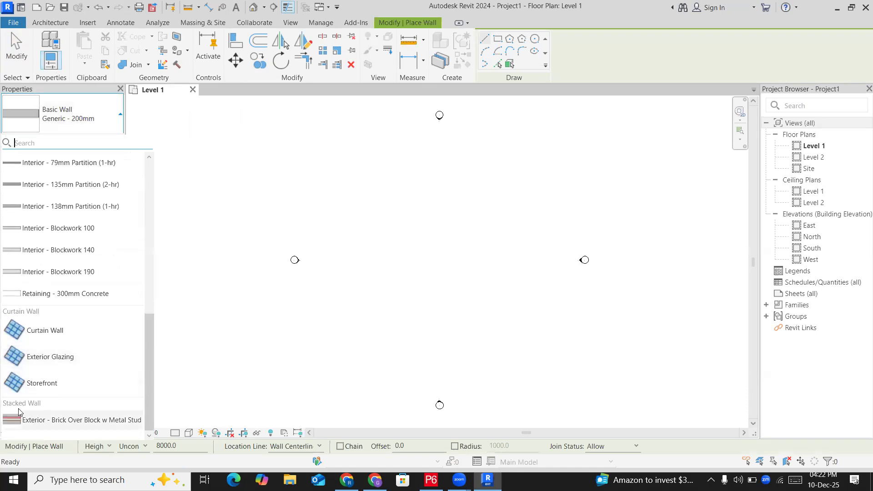
Duplicate the stacked wall type Exterior - Brick Over Block w Metal Stud as a new type named FOUNDATION.
left_click(57, 425)
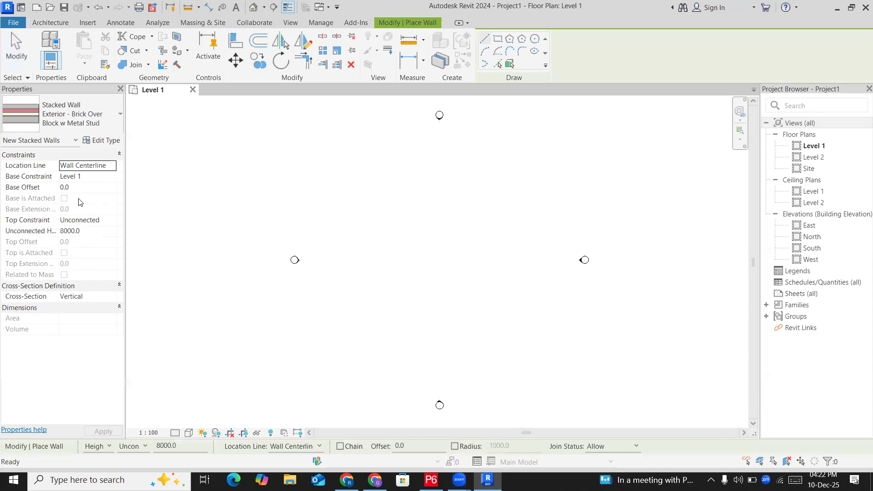
left_click(105, 141)
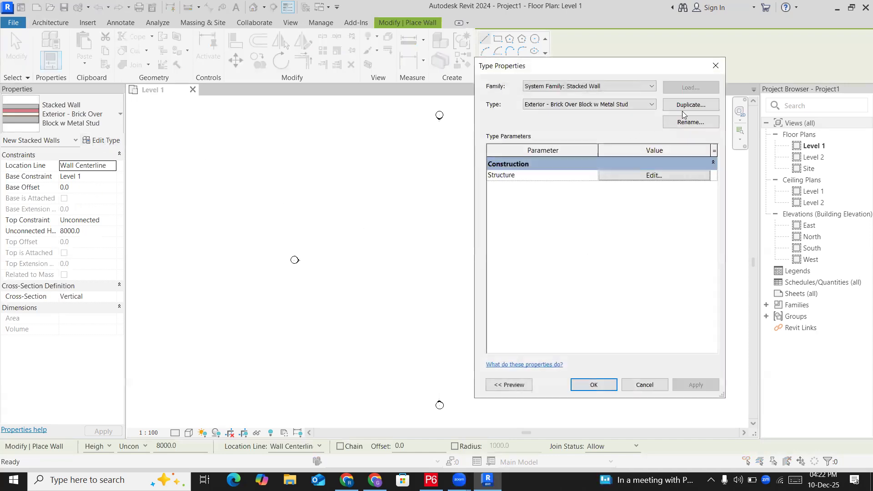
left_click(695, 108)
type("FOUNDATION")
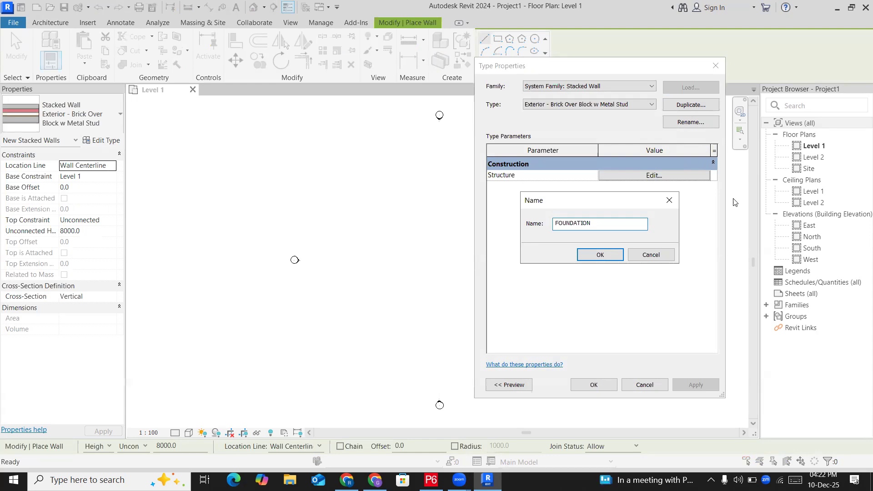
left_click(601, 255)
left_click(594, 385)
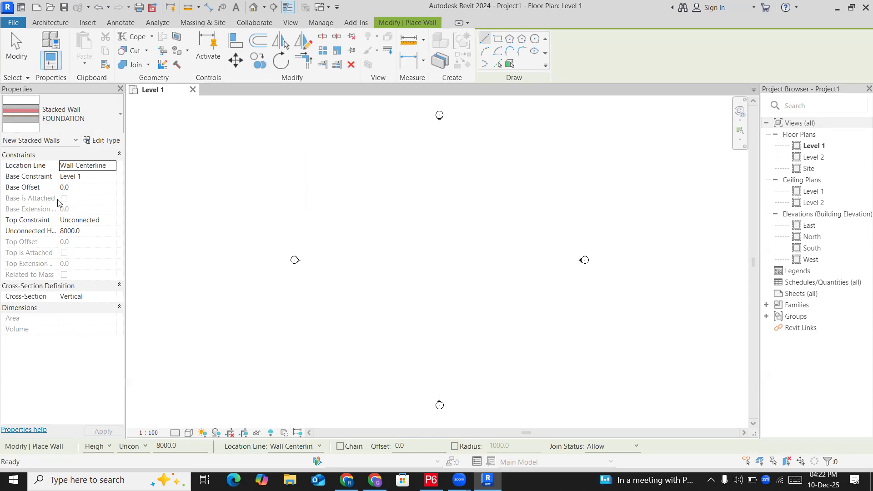
Duplicate the basic wall type Generic - 200mm as a new type named PLINTH.
left_click(51, 22)
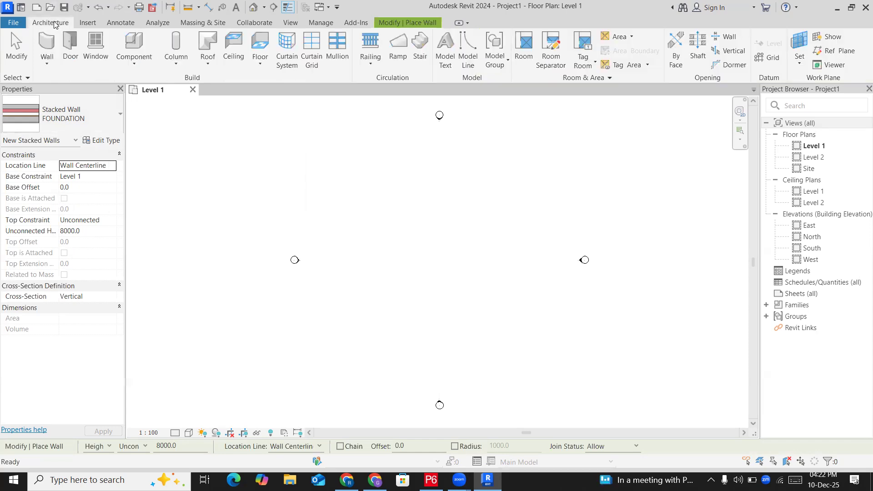
left_click(93, 117)
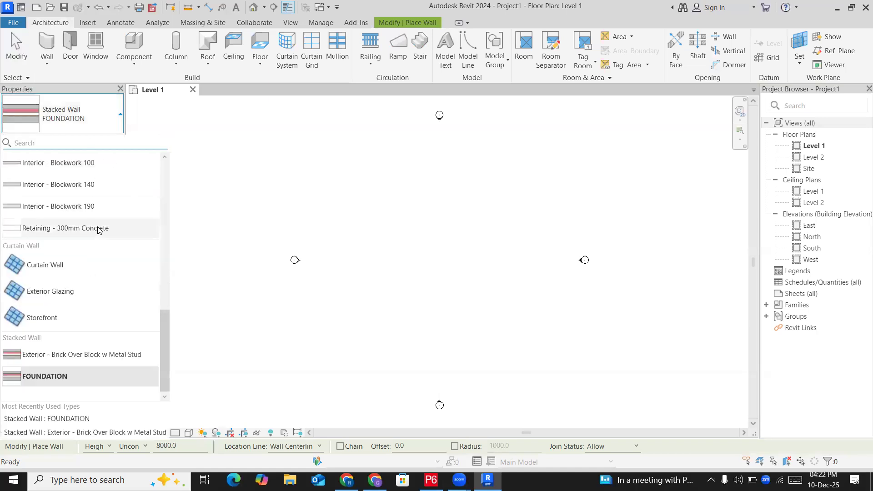
scroll(97, 229, "up", 2)
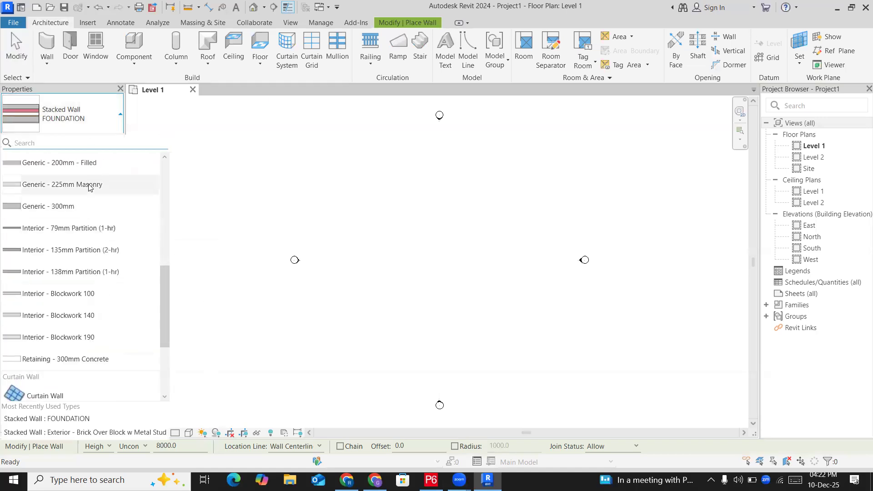
scroll(90, 182, "up", 1)
left_click(87, 203)
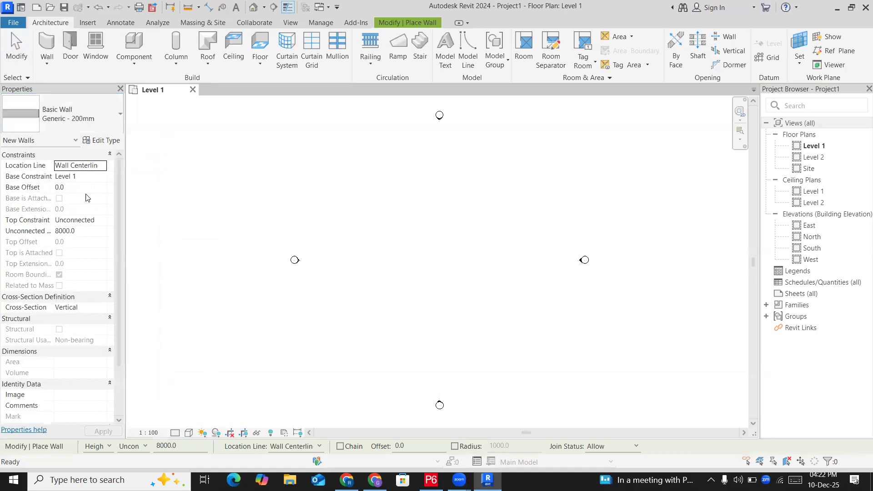
left_click(102, 140)
left_click(706, 108)
type("PLINTH")
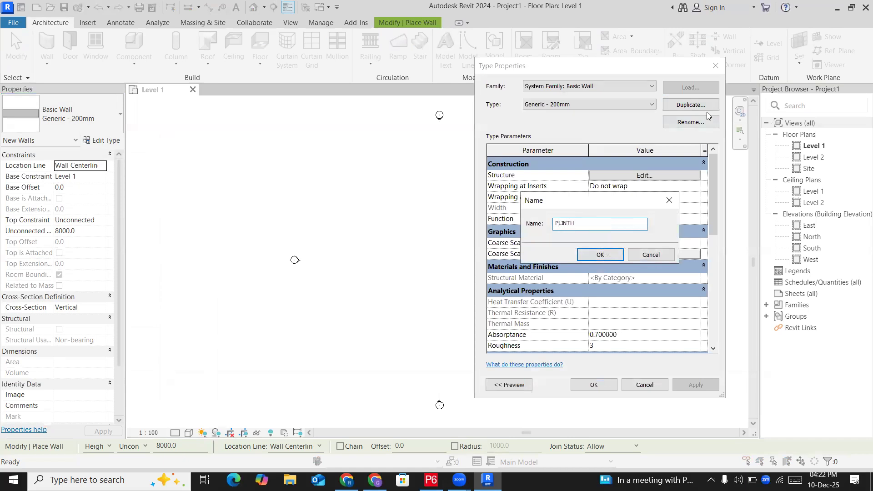
left_click(600, 255)
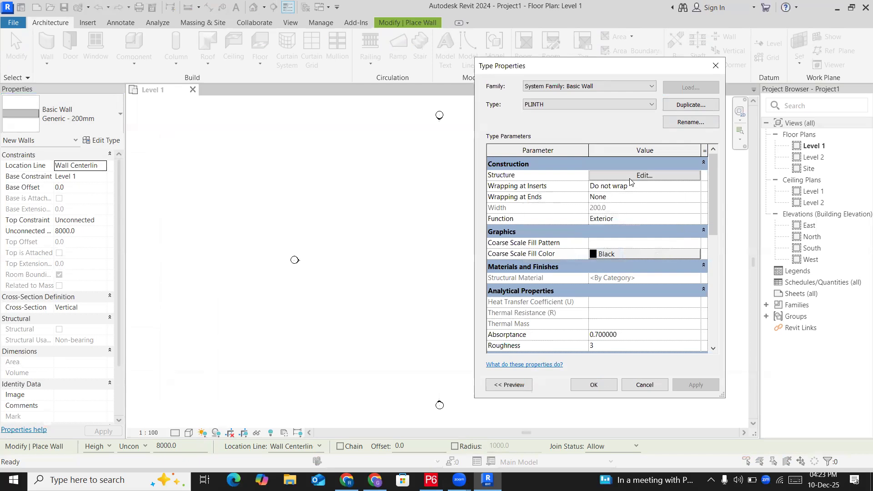
Set the structure layer thickness of the PLINTH wall type to 450 mm.
left_click(644, 176)
left_click(605, 182)
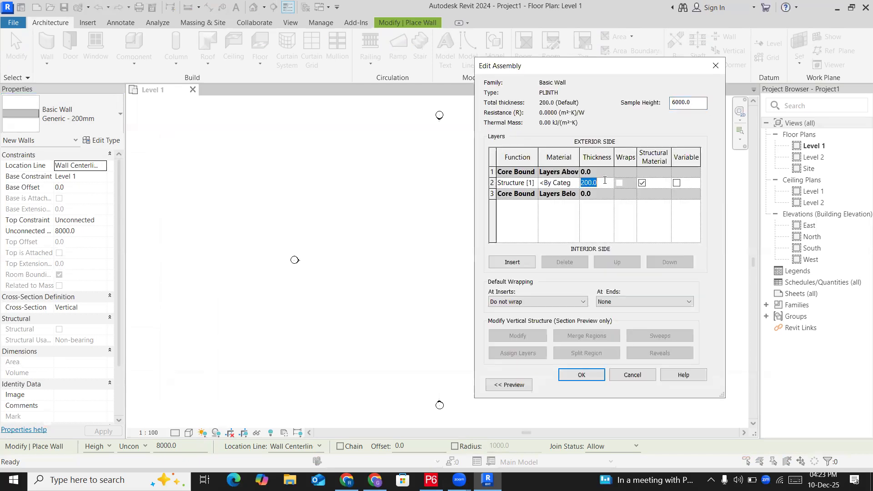
type("450")
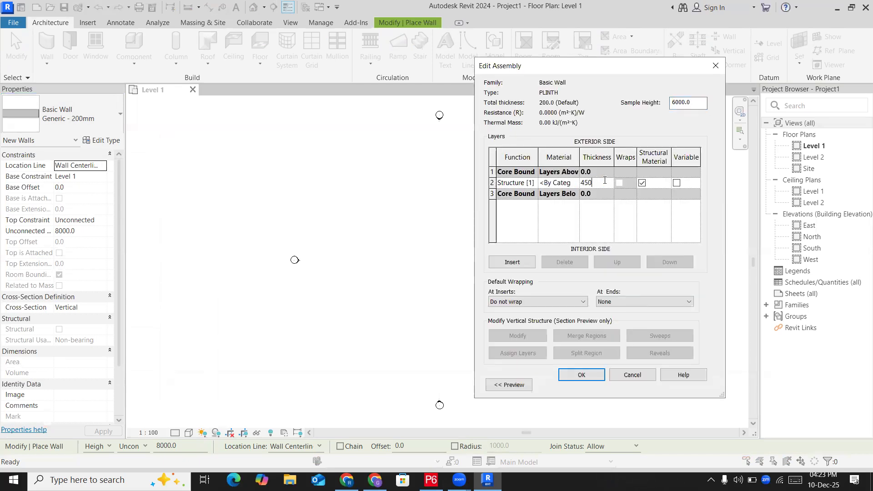
left_click(586, 374)
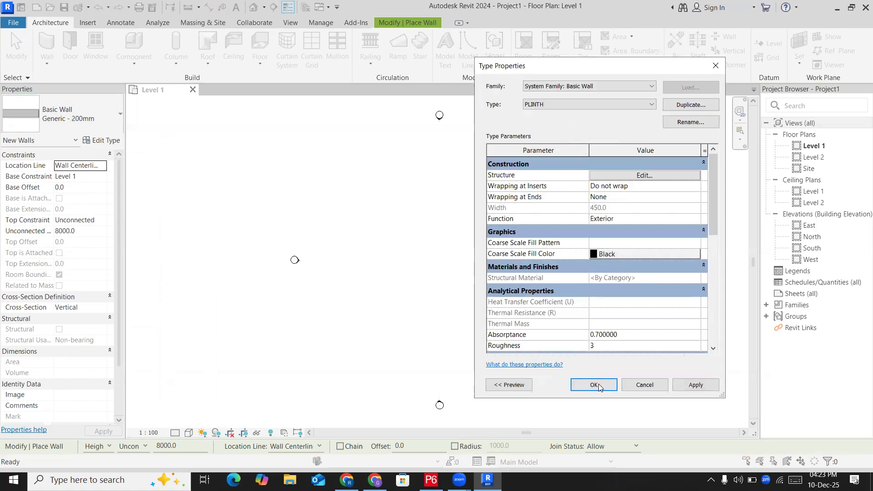
left_click(596, 385)
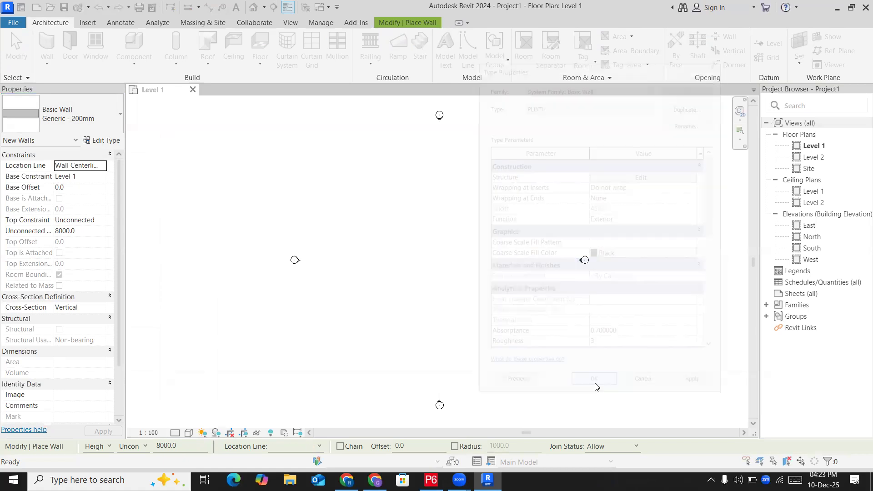
Duplicate the PLINTH wall type as a new basic wall type named FOOTING.
left_click(98, 141)
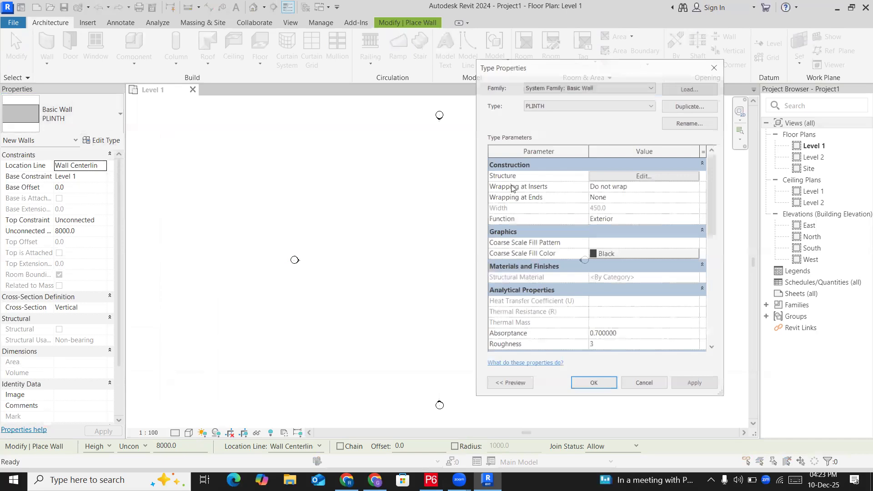
left_click(690, 107)
type("FOOTING")
left_click(598, 254)
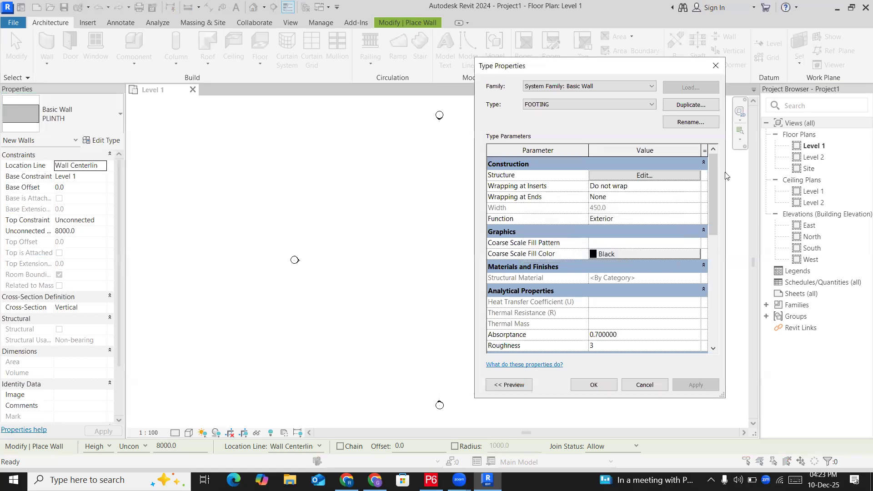
left_click(592, 385)
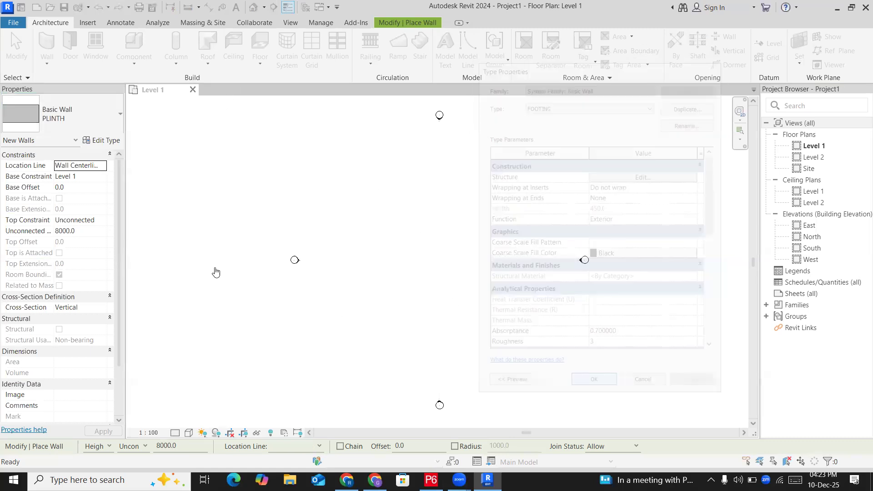
Duplicate the FOOTING wall type as a new basic wall type named PCC.
left_click(100, 140)
left_click(702, 110)
type("P")
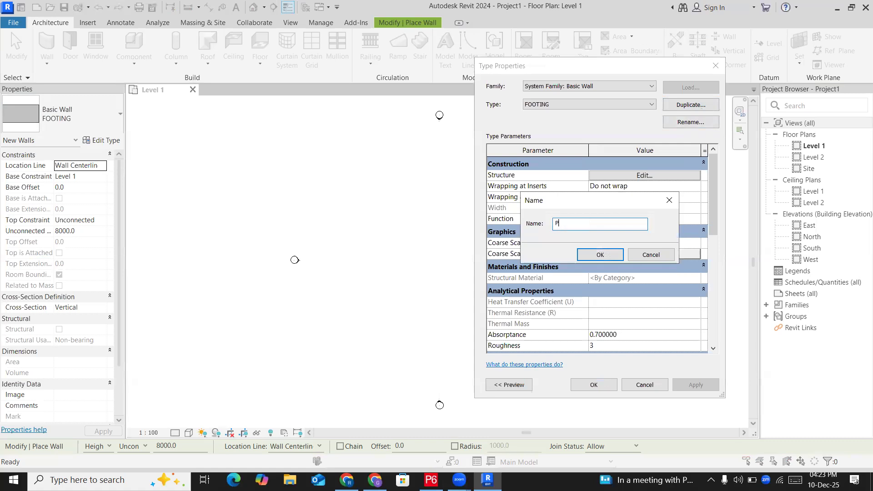
type("CC")
left_click(601, 255)
Set the structure layer thickness of the PCC wall type to 700 mm.
left_click(633, 177)
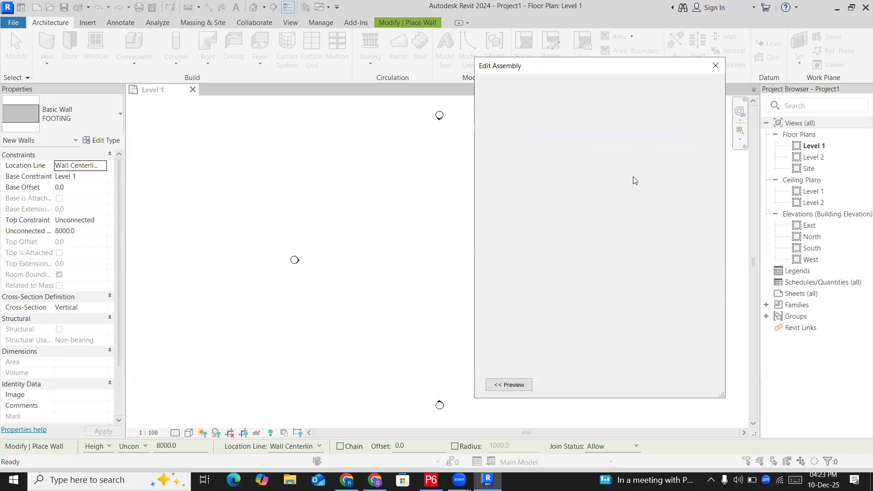
left_click(607, 183)
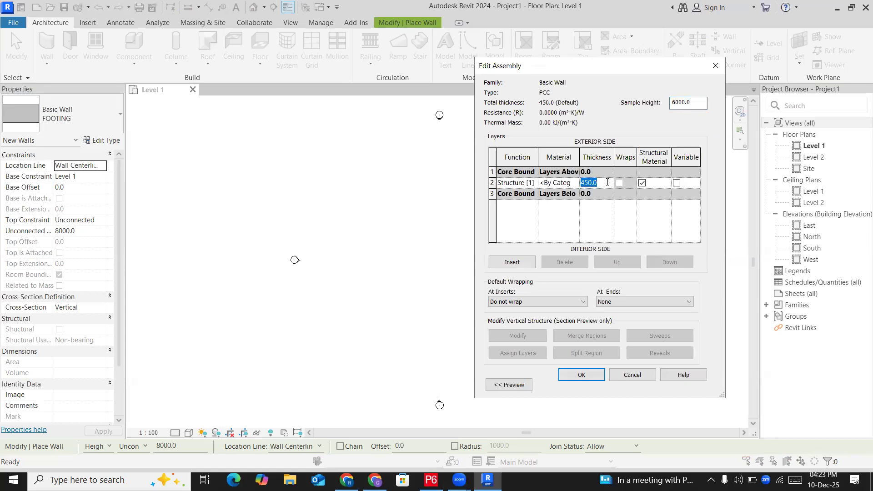
type("700")
left_click(588, 375)
left_click(602, 385)
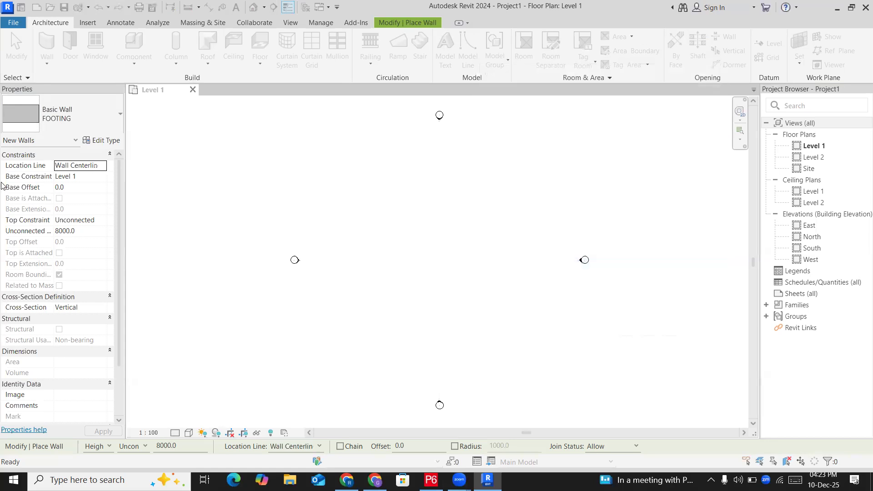
Switch to the FOOTING wall type and set its structure layer thickness to 600 mm.
left_click(74, 108)
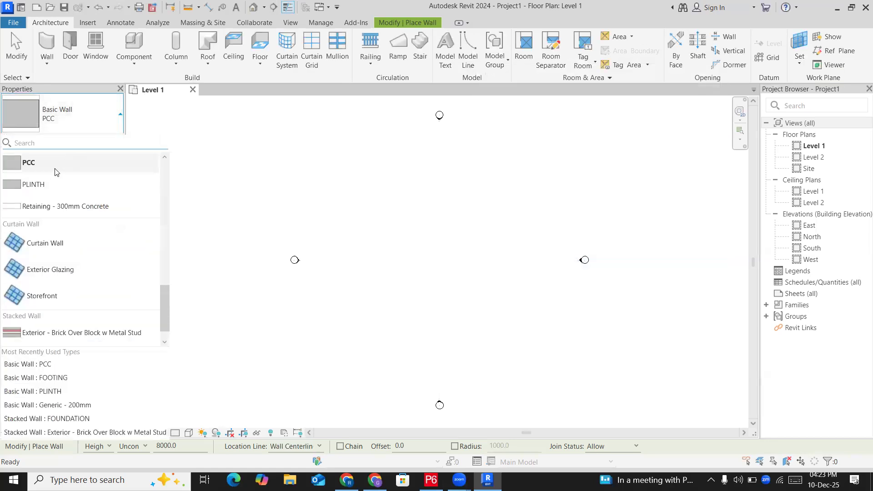
scroll(58, 207, "up", 1)
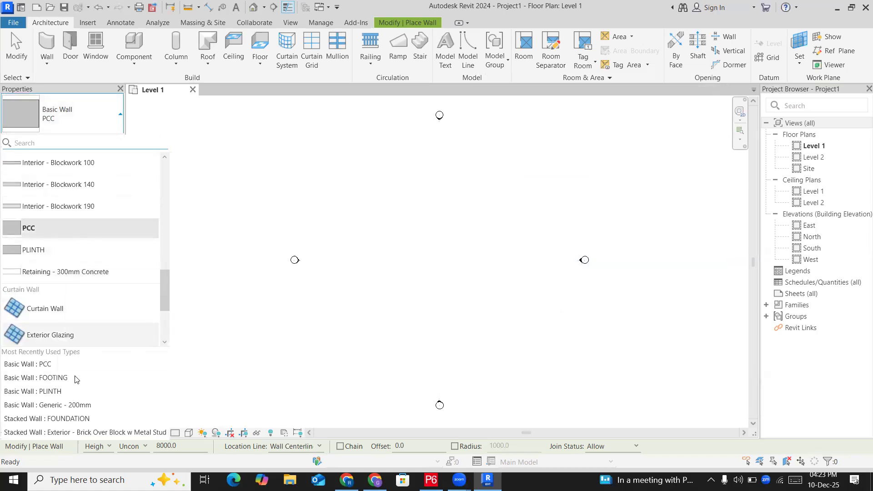
left_click(55, 378)
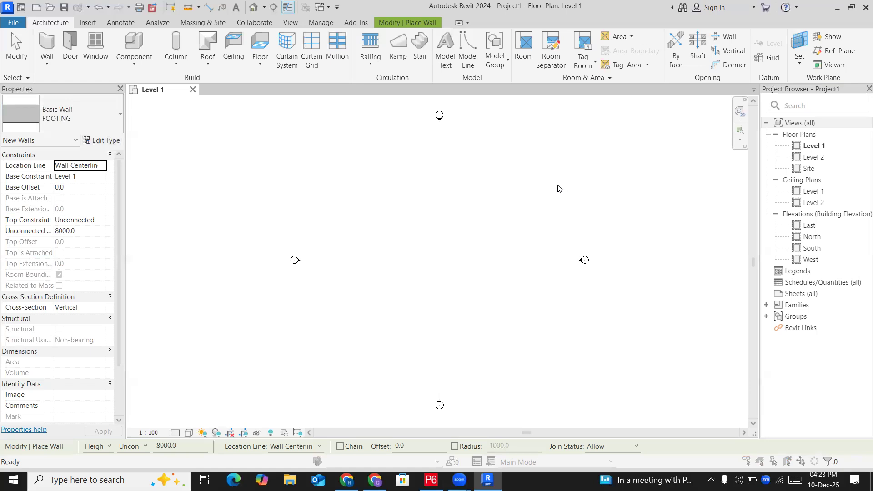
left_click(606, 179)
left_click(605, 183)
type("600")
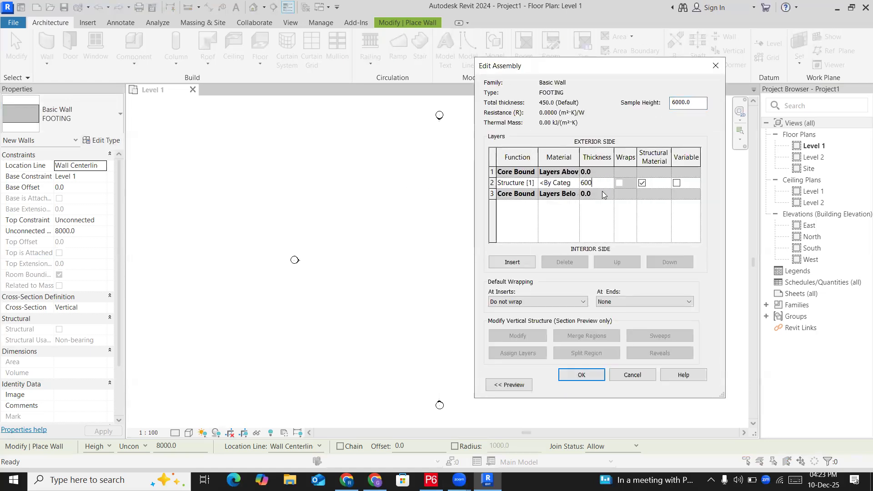
left_click(574, 374)
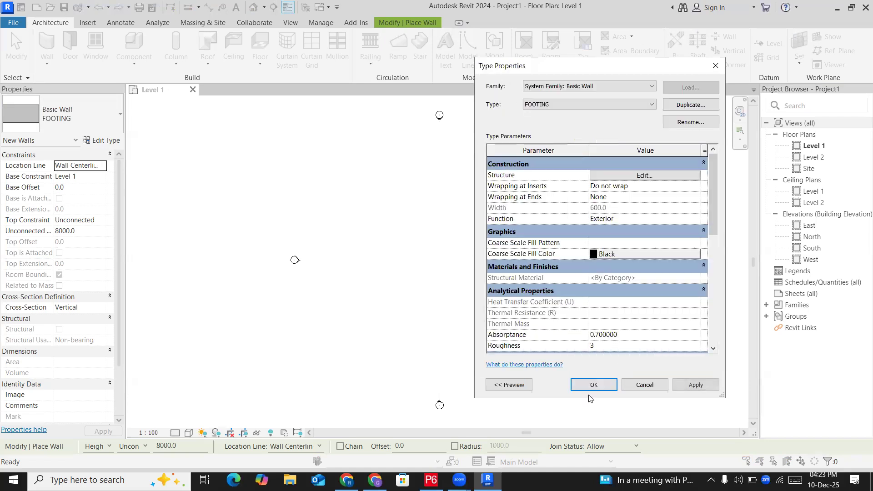
left_click(593, 380)
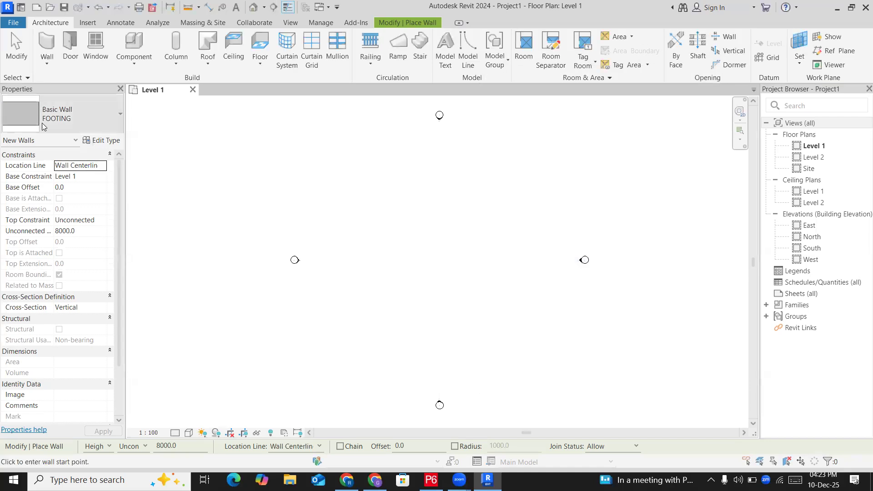
Switch to the FOUNDATION stacked wall type and insert a third wall row into its structure assembly.
left_click(80, 114)
scroll(57, 305, "down", 5)
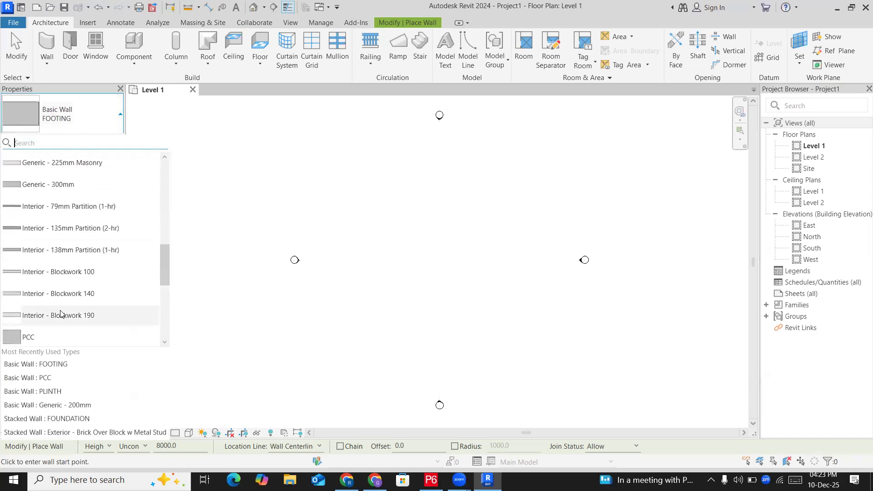
scroll(50, 273, "down", 3)
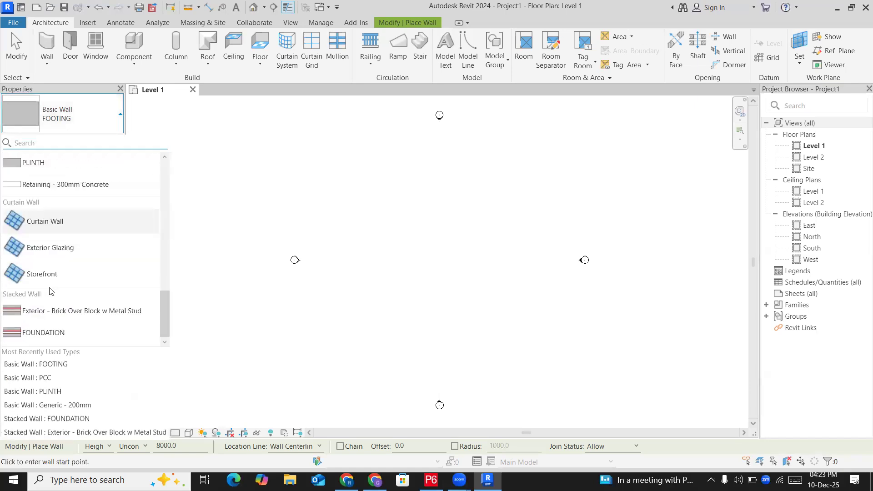
left_click(55, 335)
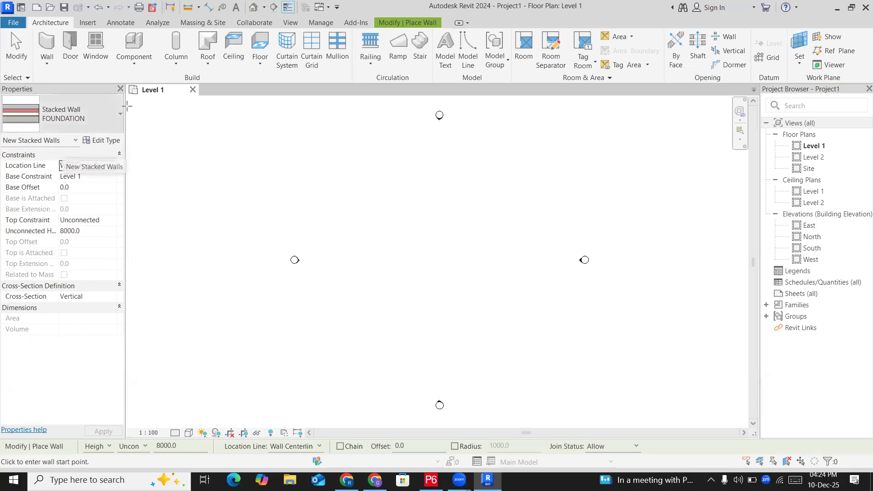
left_click(106, 141)
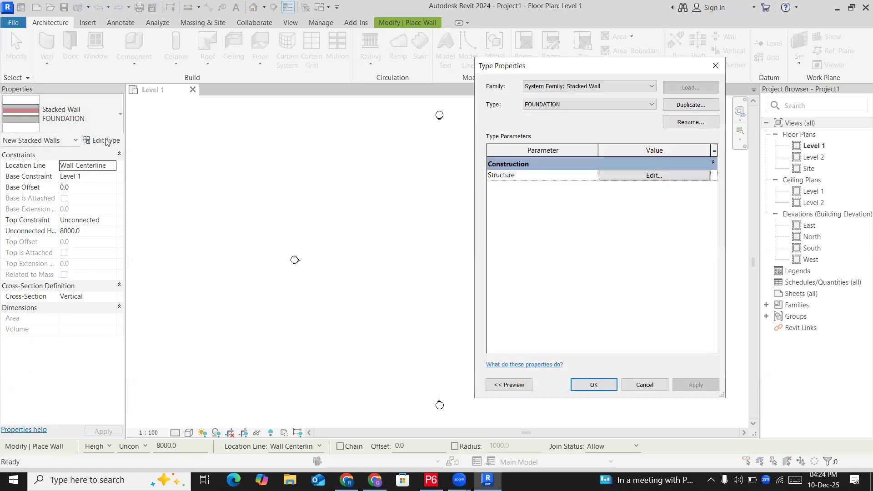
left_click(637, 177)
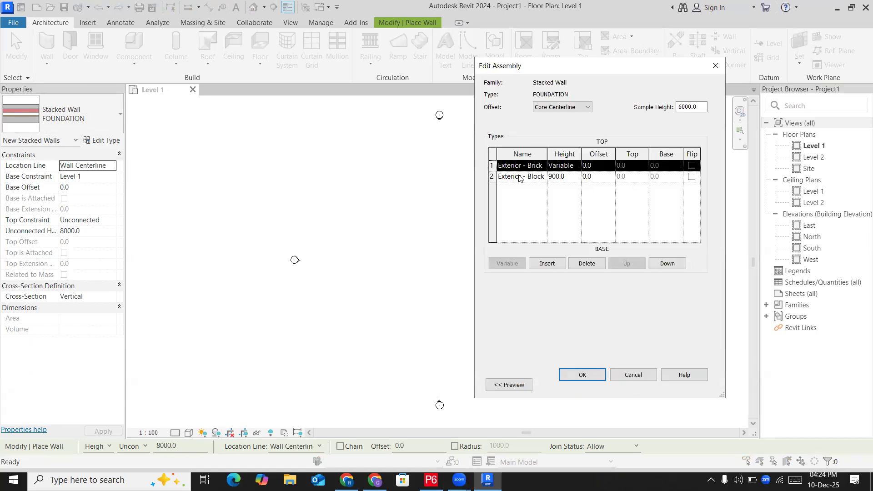
left_click(515, 200)
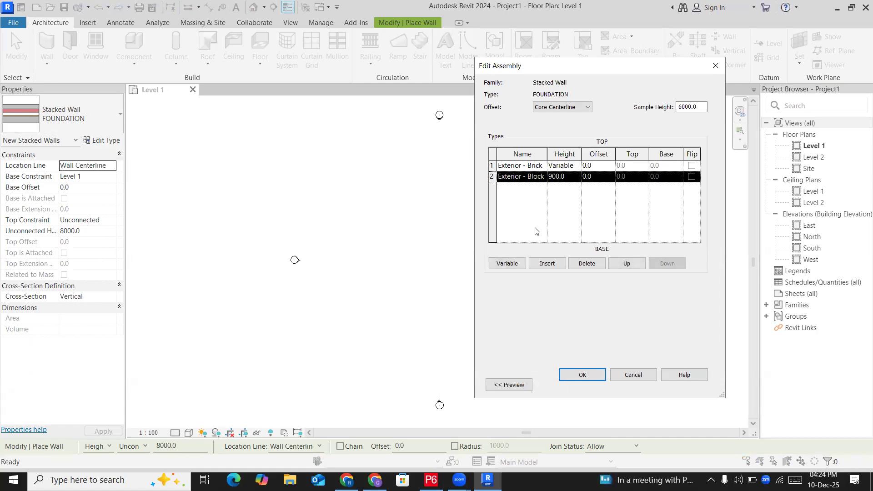
left_click(546, 263)
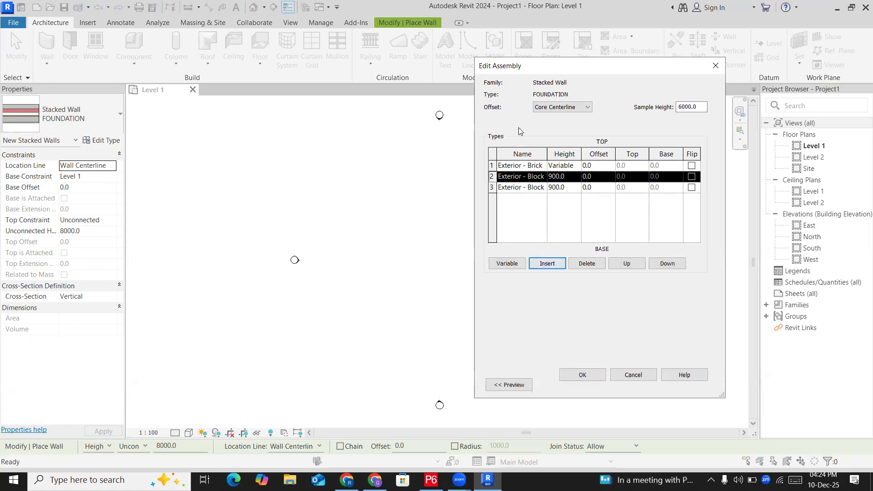
Assign the PLINTH wall type to the first row of the FOUNDATION stacked wall assembly.
left_click(541, 166)
left_click(541, 166)
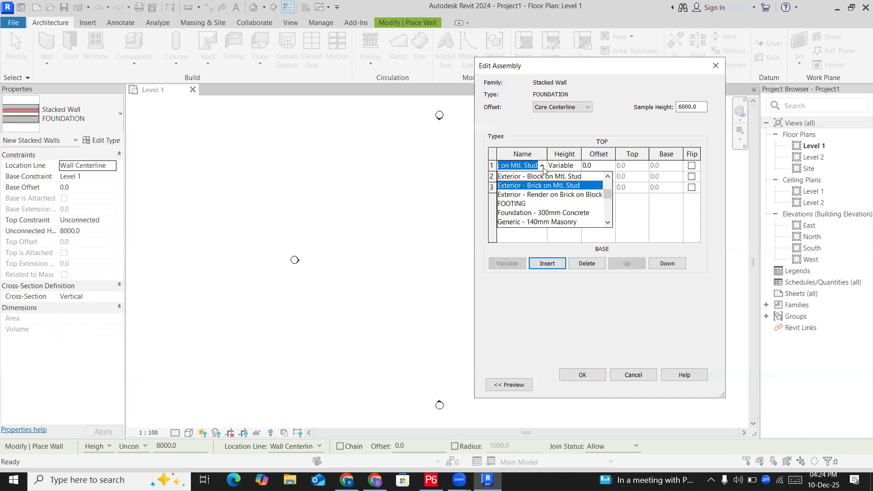
scroll(528, 191, "down", 2)
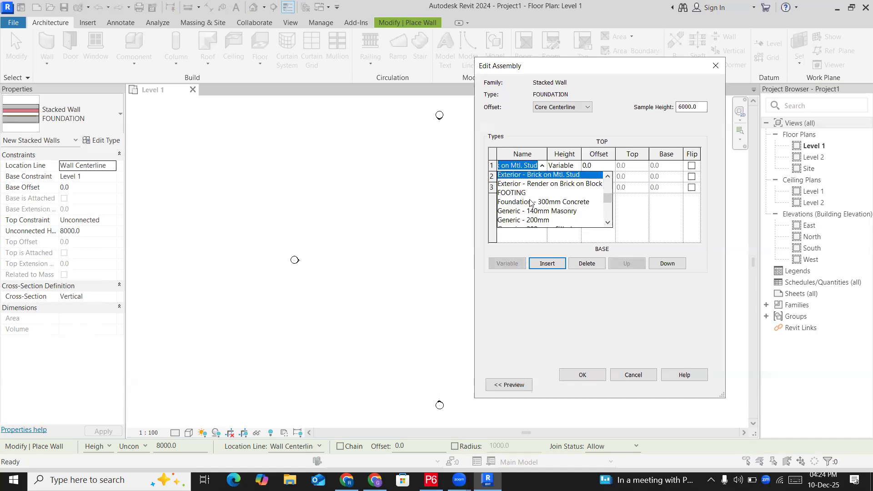
scroll(527, 192, "up", 3)
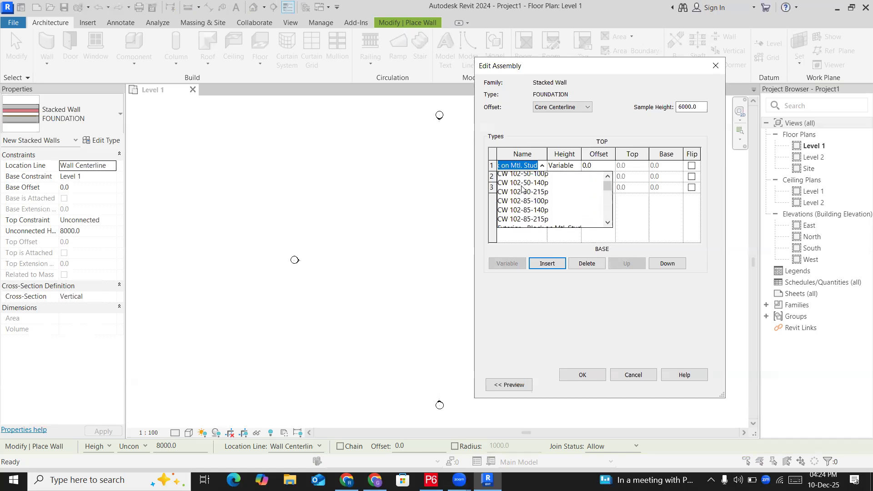
scroll(529, 192, "down", 4)
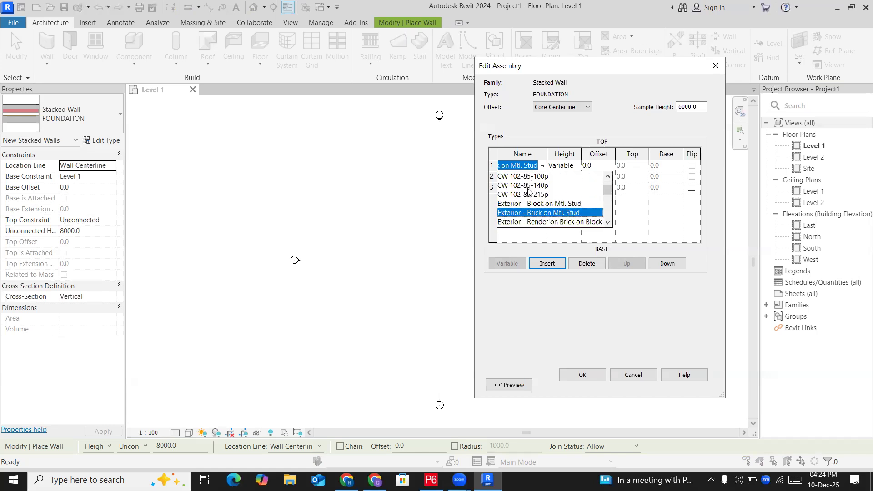
scroll(579, 206, "down", 5)
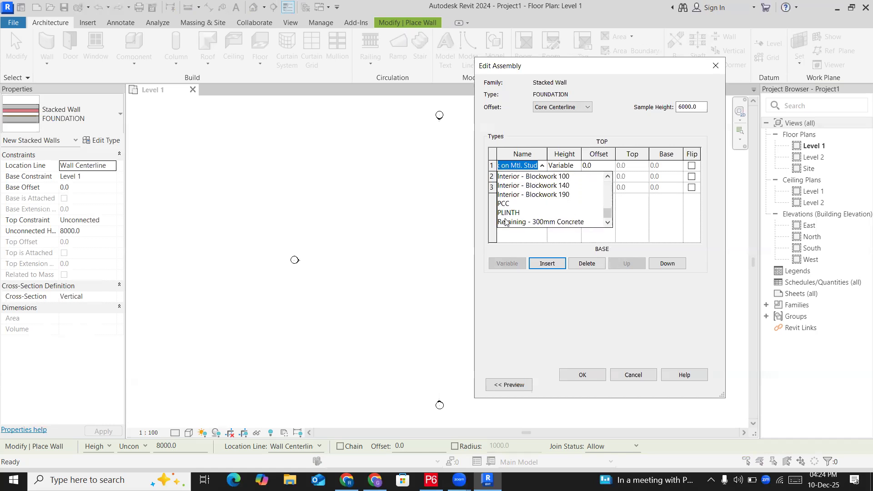
left_click(504, 212)
Assign FOOTING to the second row and PCC to the third row of the stacked wall assembly.
left_click(541, 180)
left_click(542, 177)
scroll(535, 214, "down", 3)
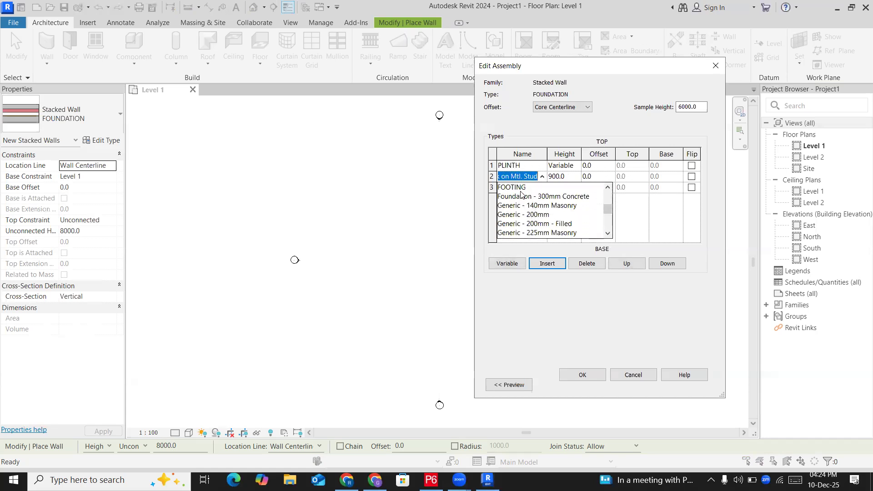
left_click(534, 216)
left_click(542, 190)
left_click(542, 189)
scroll(524, 237, "down", 6)
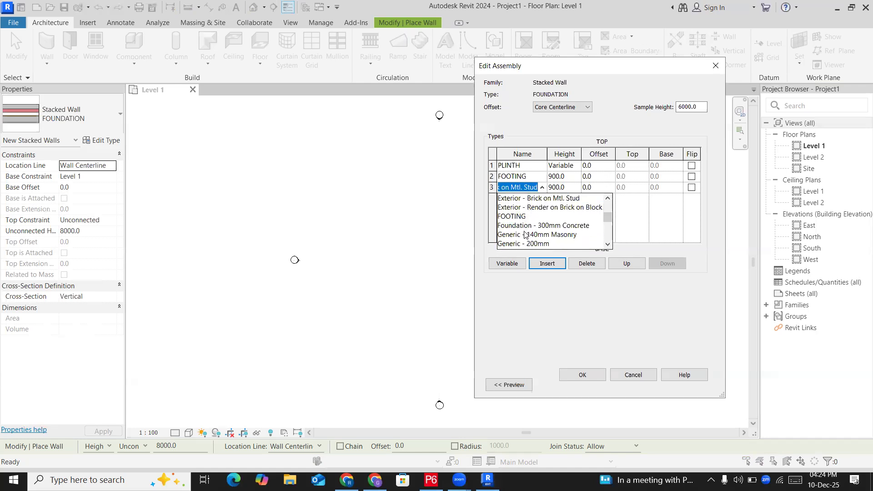
scroll(525, 237, "down", 2)
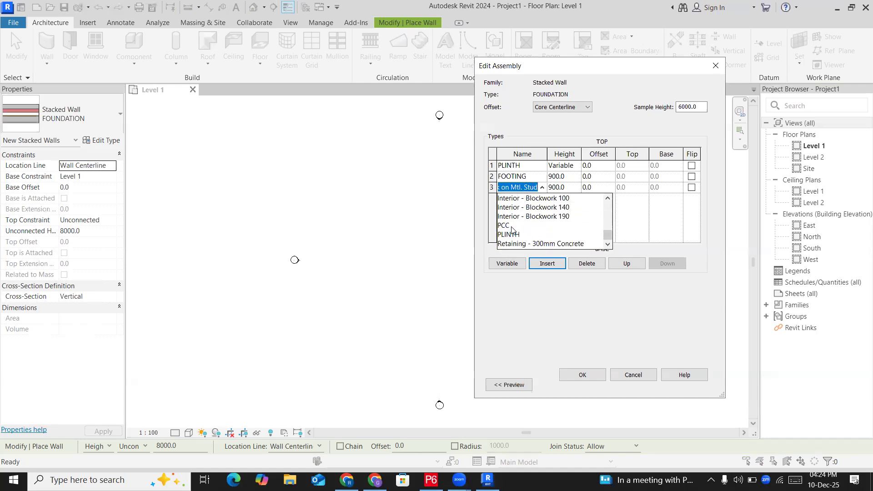
left_click(511, 226)
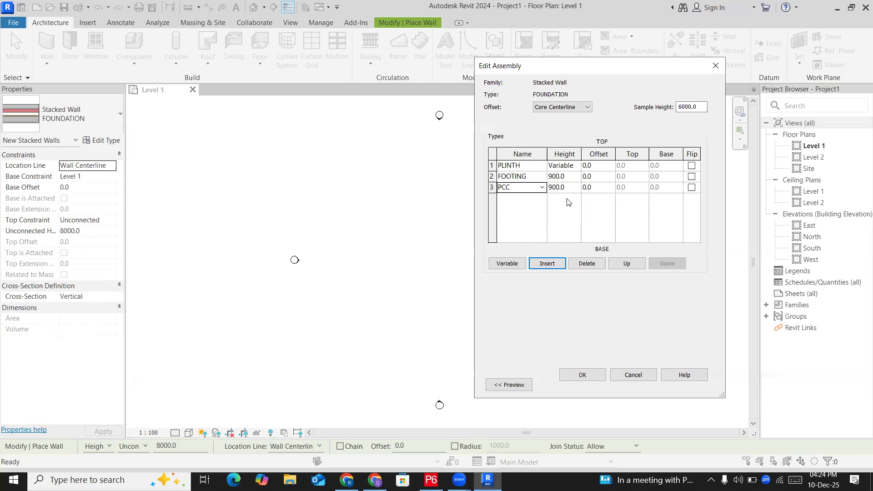
Set the height of the FOOTING row to 600 mm and the PCC row to 200 mm.
left_click(574, 176)
type("600")
left_click(573, 191)
type("200")
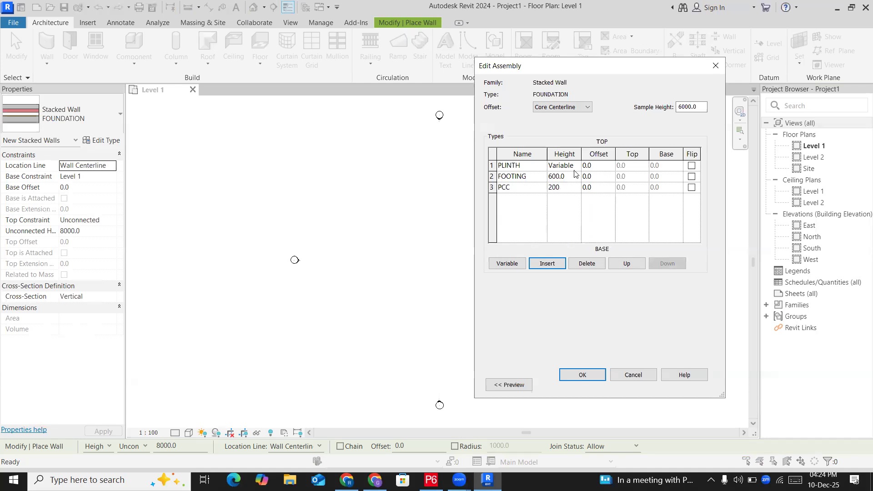
key("Return")
Preview the assembly, set its sample height to 1250 mm, and accept the FOUNDATION type changes.
left_click(508, 386)
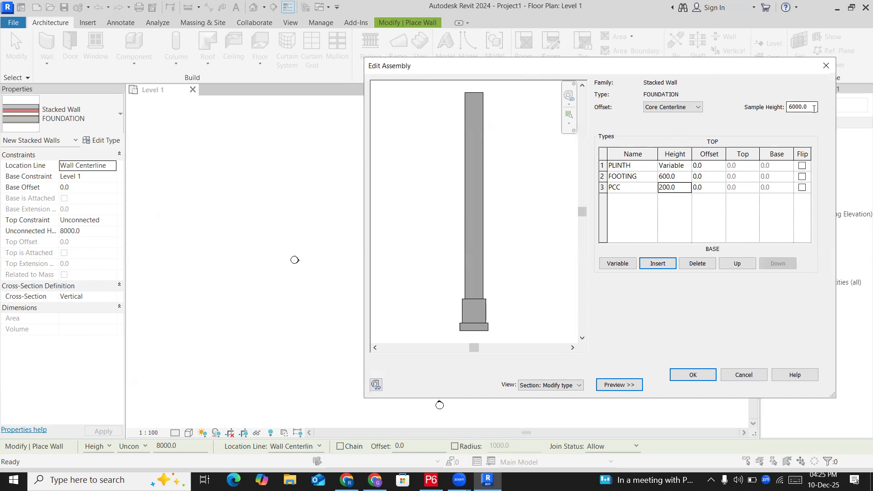
left_click_drag(808, 109, 789, 112)
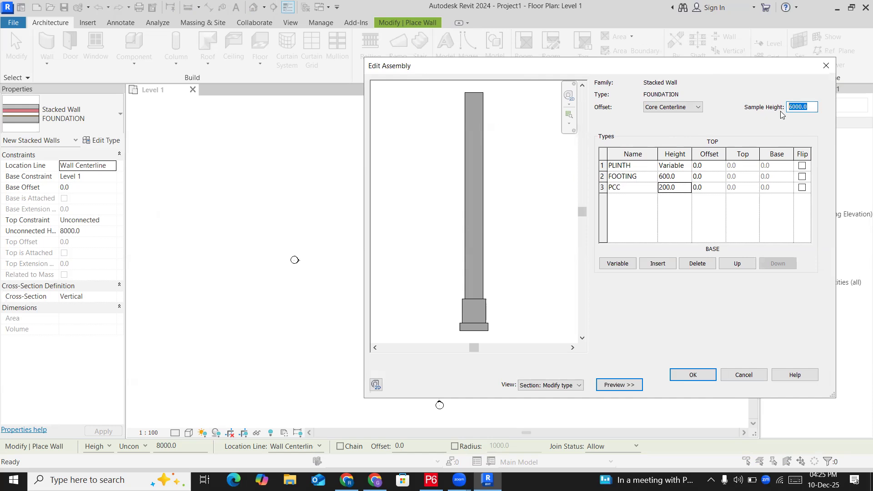
type("1250")
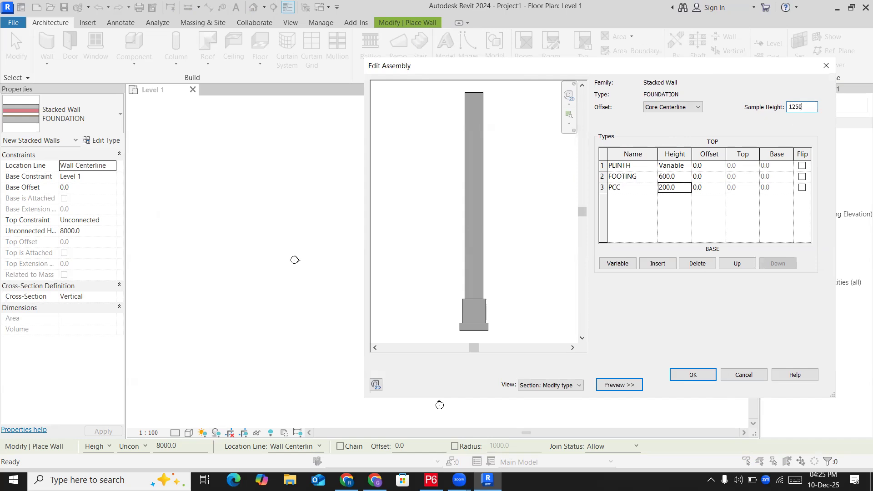
left_click(528, 250)
scroll(481, 313, "up", 1)
middle_click_drag(480, 311, 459, 191)
scroll(473, 197, "up", 2)
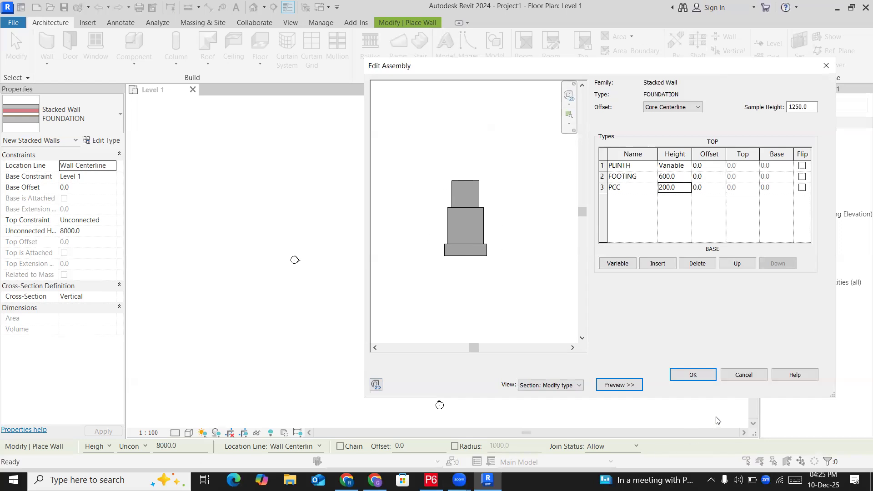
left_click(695, 375)
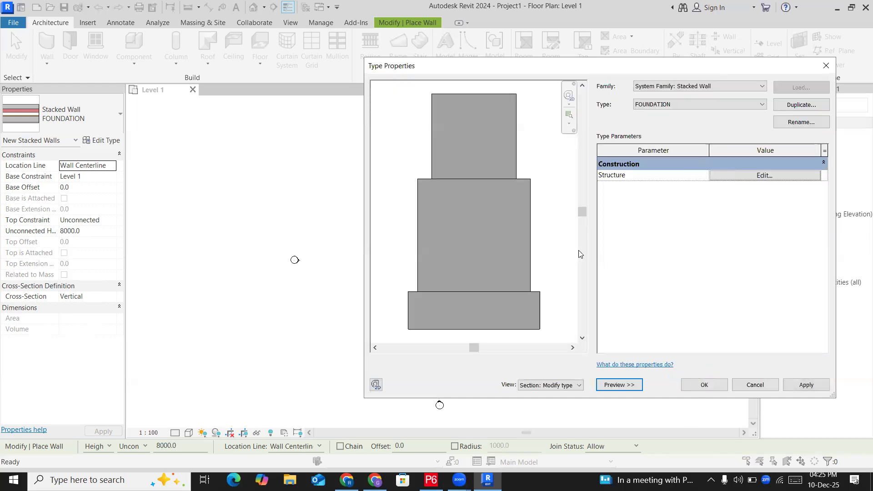
left_click(694, 384)
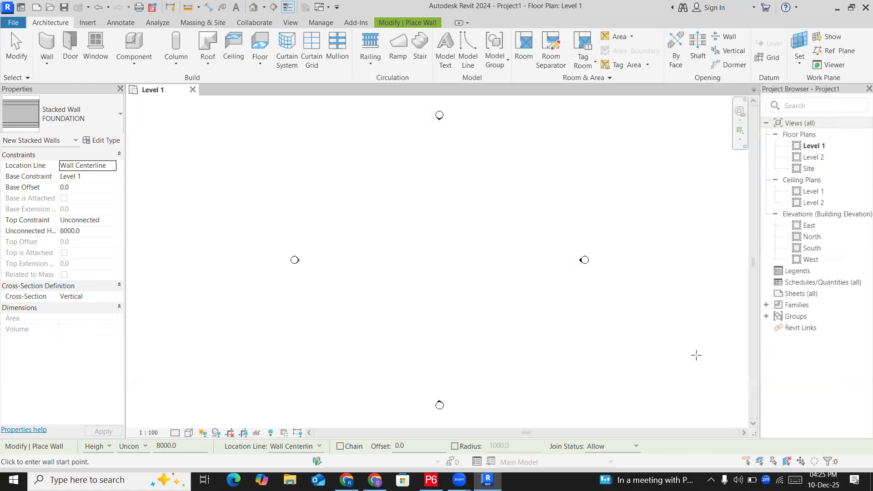
Draw a 3000 by 3000 mm rectangle of Generic - 200mm basic walls on the Level 1 plan.
left_click(98, 131)
scroll(62, 272, "up", 5)
scroll(62, 272, "up", 6)
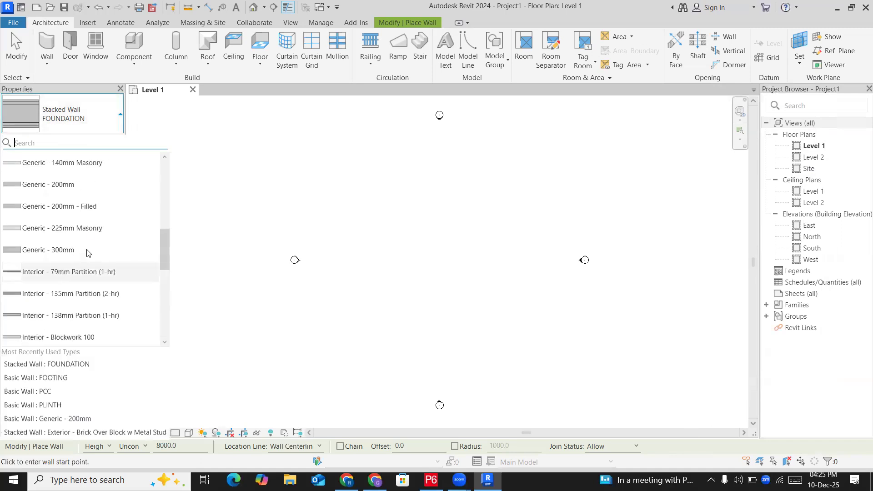
left_click(91, 187)
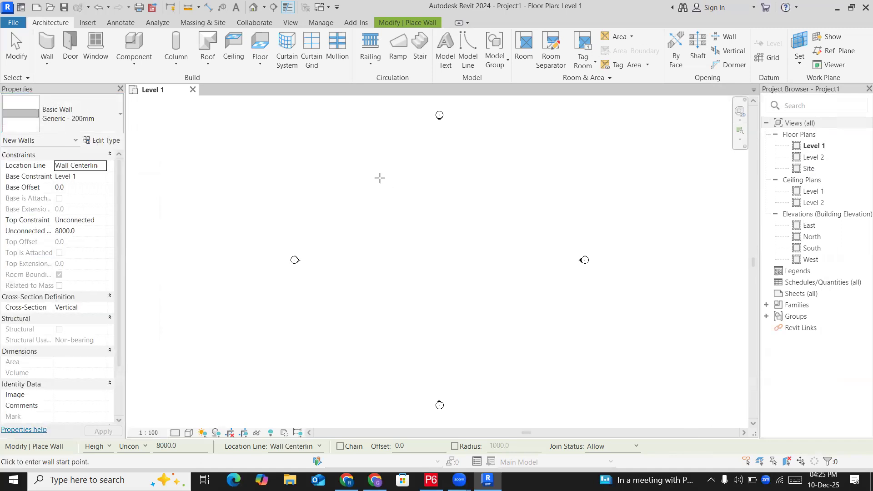
left_click(402, 23)
left_click(498, 38)
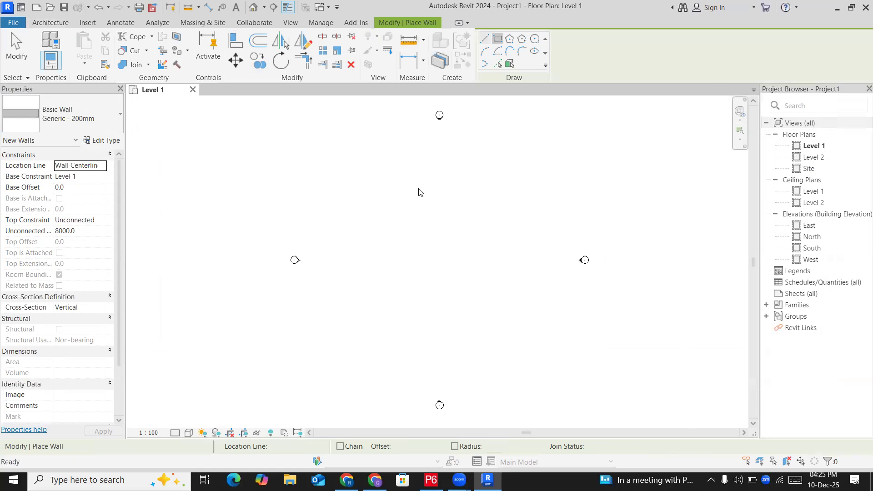
left_click(415, 190)
left_click(433, 206)
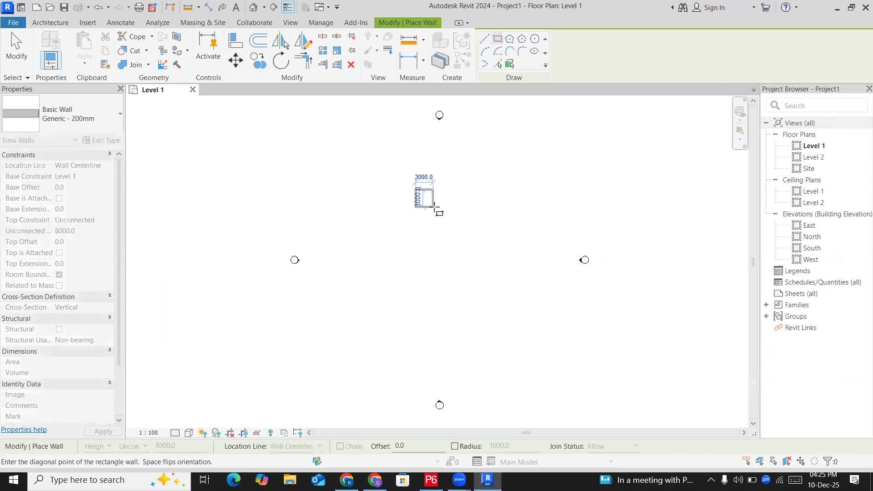
scroll(432, 206, "up", 1)
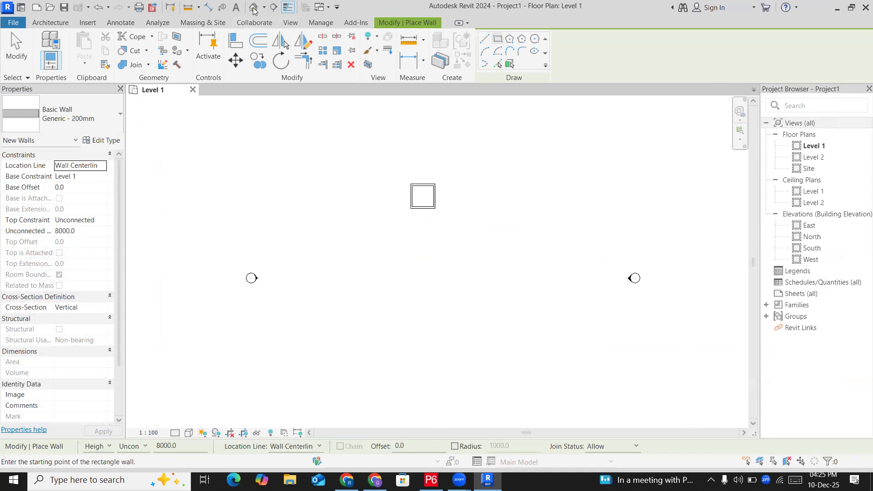
Open the 3D view and change the wall type for placement to the FOUNDATION stacked wall.
key("3")
key("d")
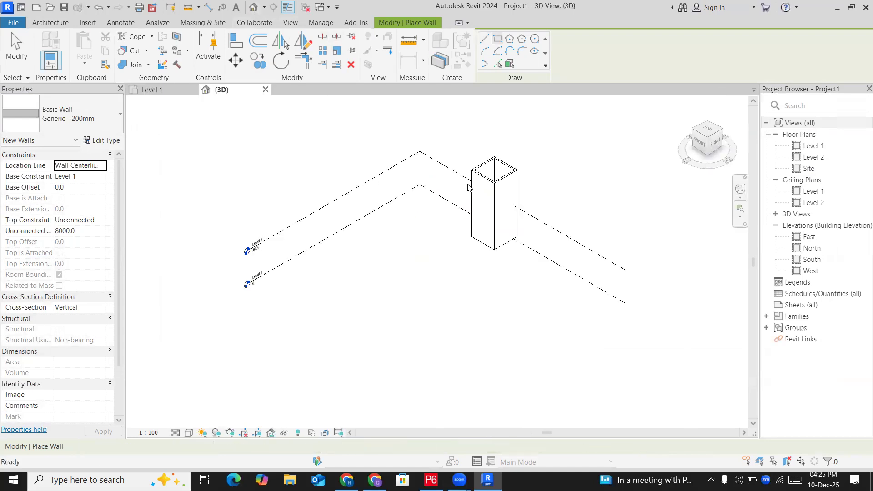
scroll(500, 201, "up", 4)
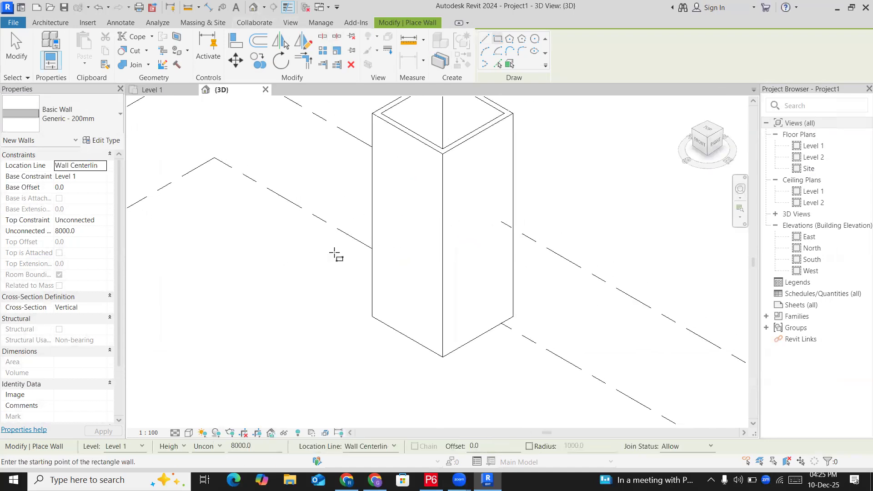
left_click(102, 124)
scroll(83, 290, "down", 2)
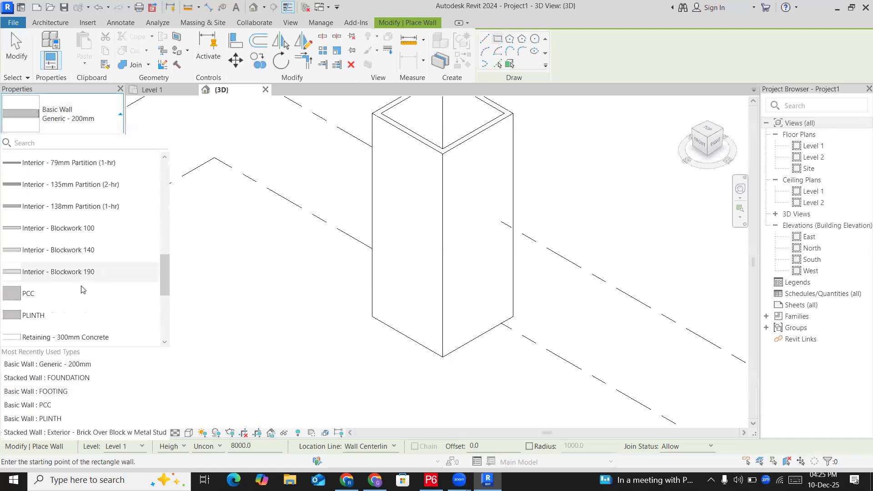
scroll(83, 290, "down", 3)
left_click(89, 333)
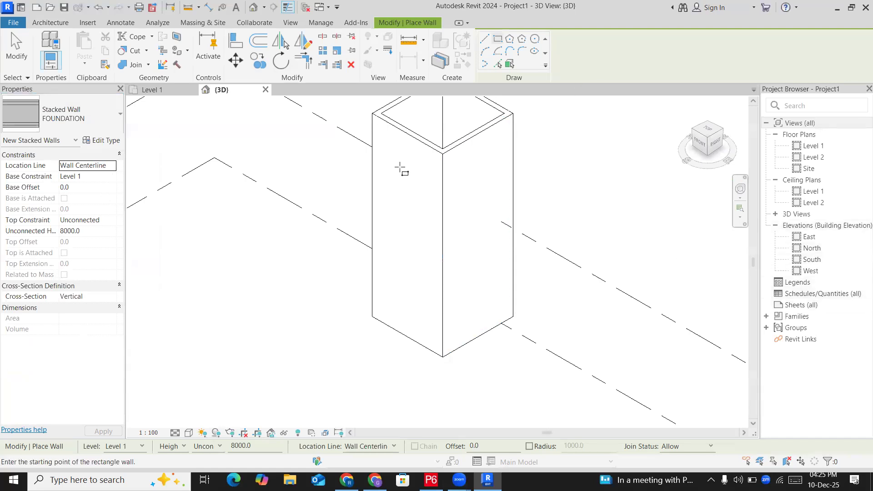
Set the base offset to -1250 mm and place a FOUNDATION wall by picking the front wall of the rectangle.
left_click(86, 188)
type("-1250")
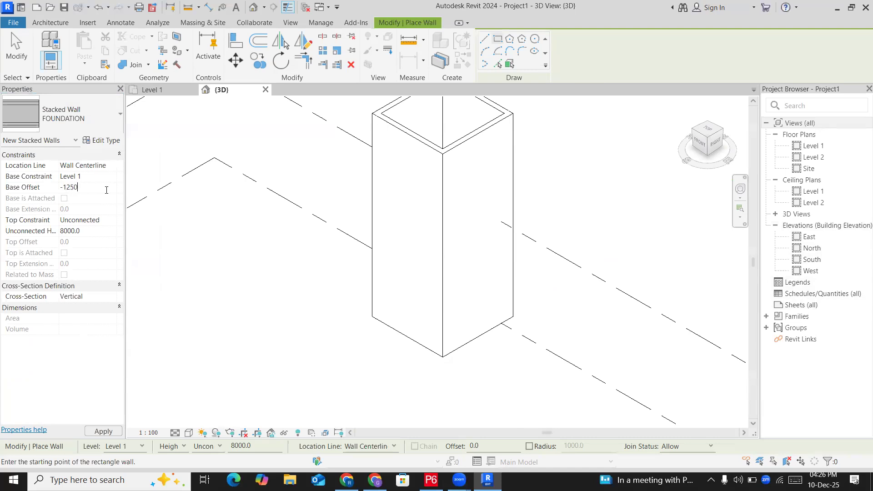
key("Return")
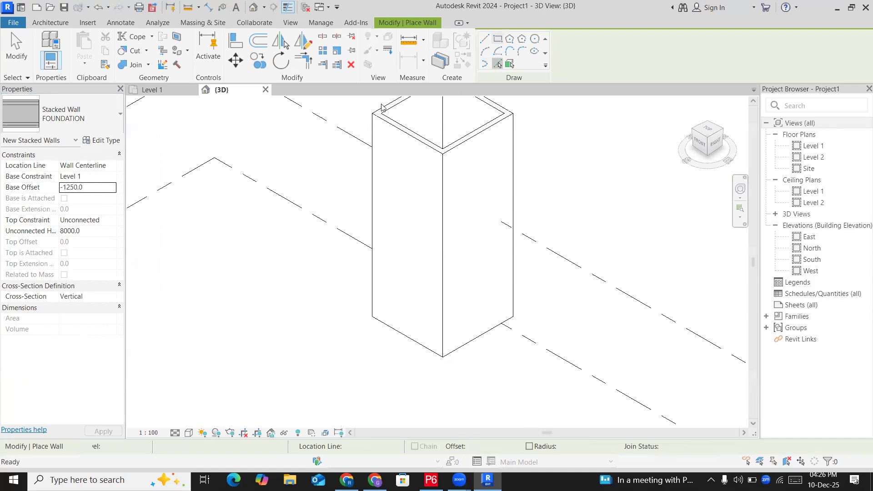
left_click(397, 131)
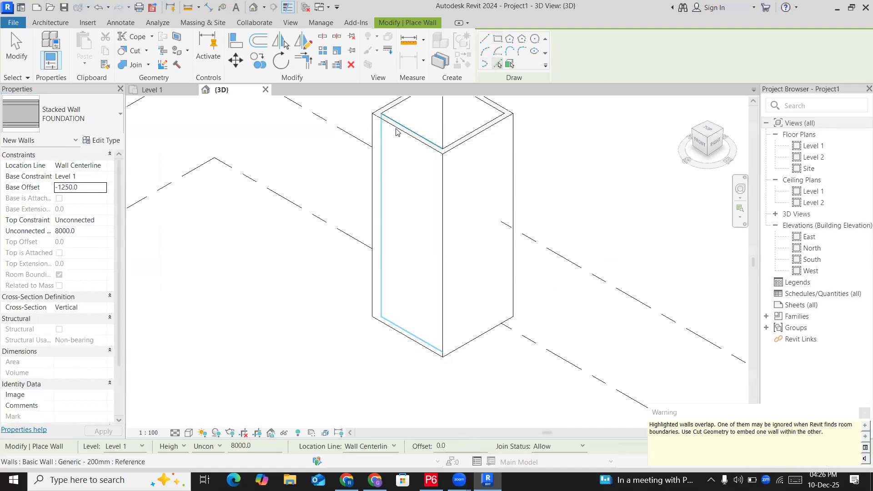
scroll(443, 371, "up", 3)
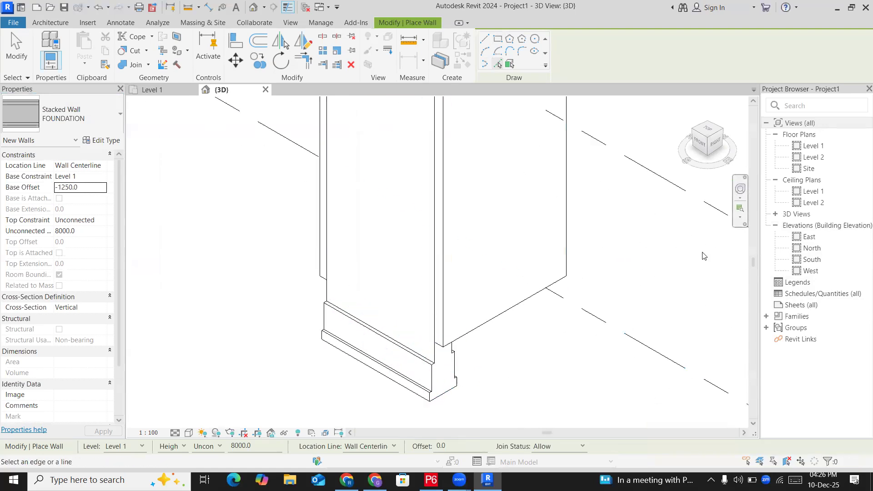
middle_click_drag(418, 342, 404, 161, "shift")
scroll(439, 273, "down", 1)
scroll(434, 263, "up", 3)
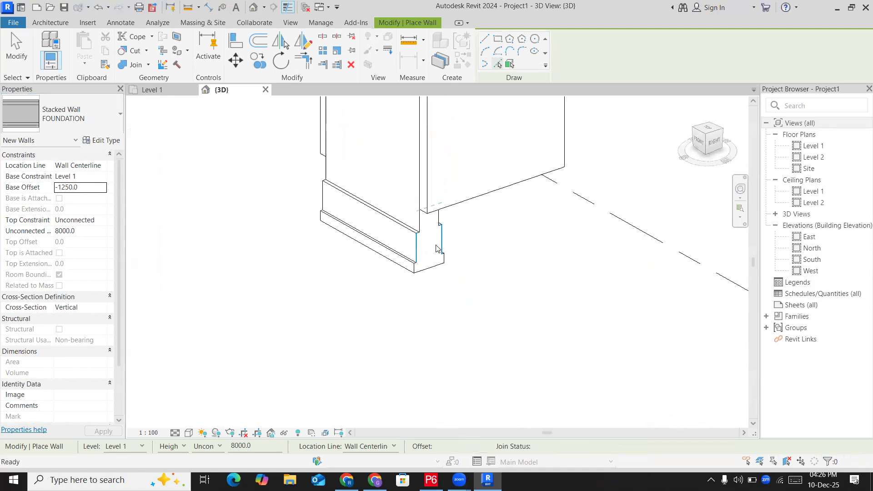
Set the top constraint of the placed FOUNDATION wall to Up to level: Level 1.
key("Escape")
left_click(435, 270)
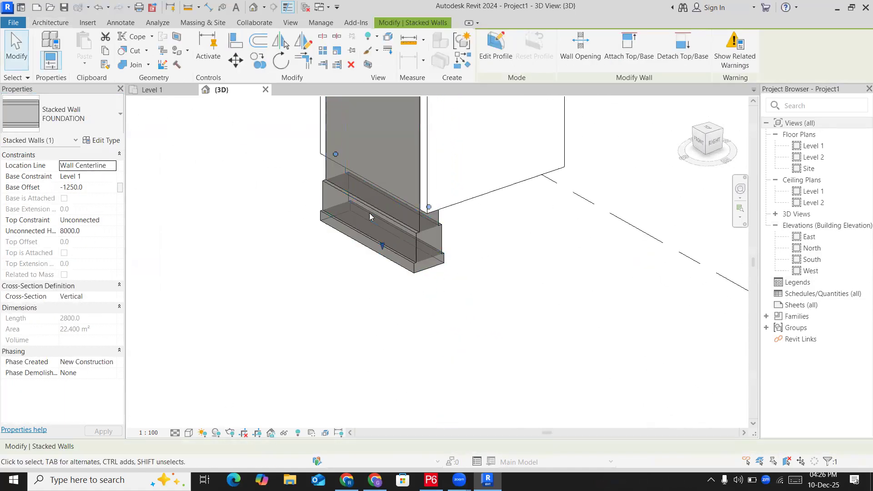
scroll(379, 220, "up", 2)
left_click(91, 220)
left_click(112, 221)
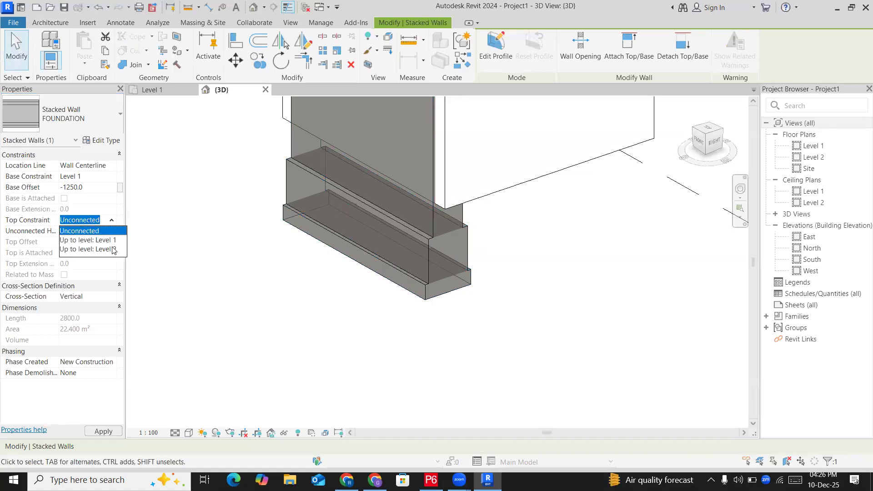
left_click(114, 240)
left_click(350, 310)
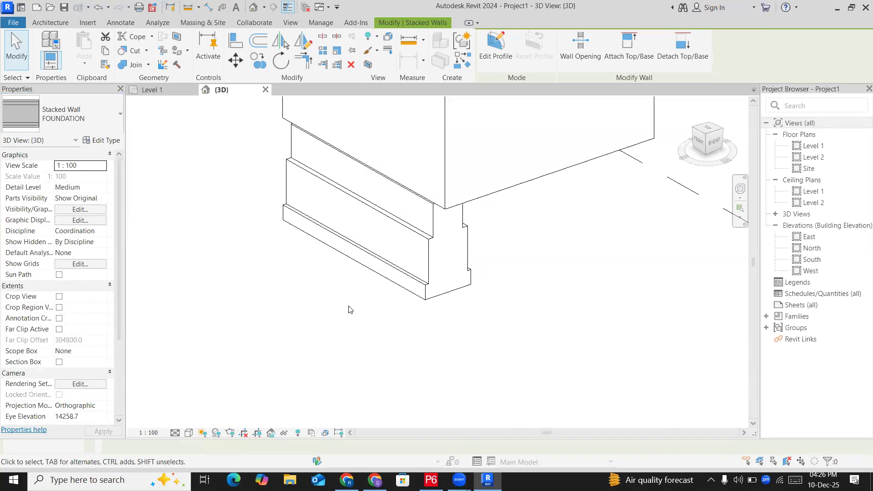
Change the 3D view's visual style to Shaded and inspect the stepped end of the foundation wall.
left_click(189, 433)
left_click(207, 387)
scroll(472, 314, "up", 5)
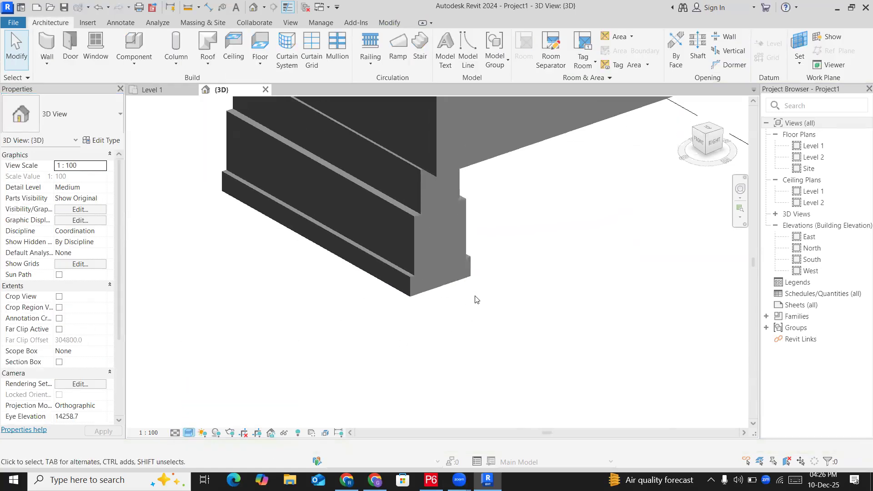
mouse_move(485, 317)
middle_mouse_down()
mouse_move(480, 380)
mouse_move(458, 396)
middle_mouse_up()
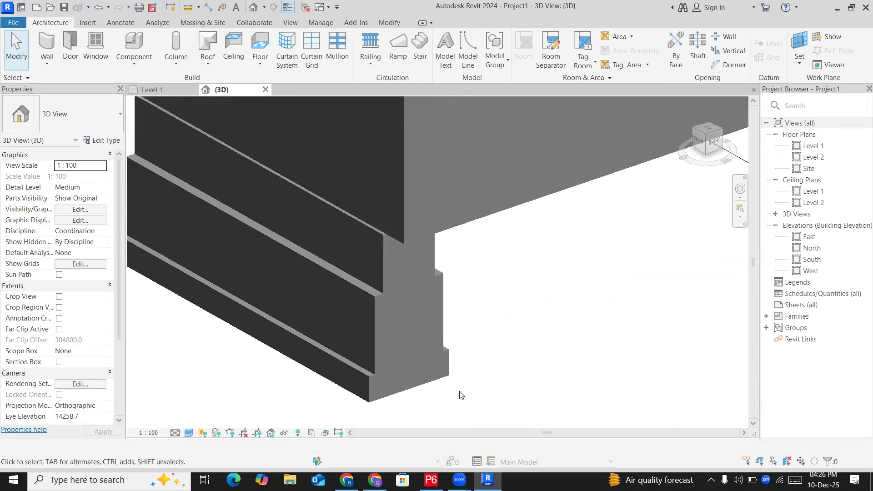
scroll(458, 396, "down", 4)
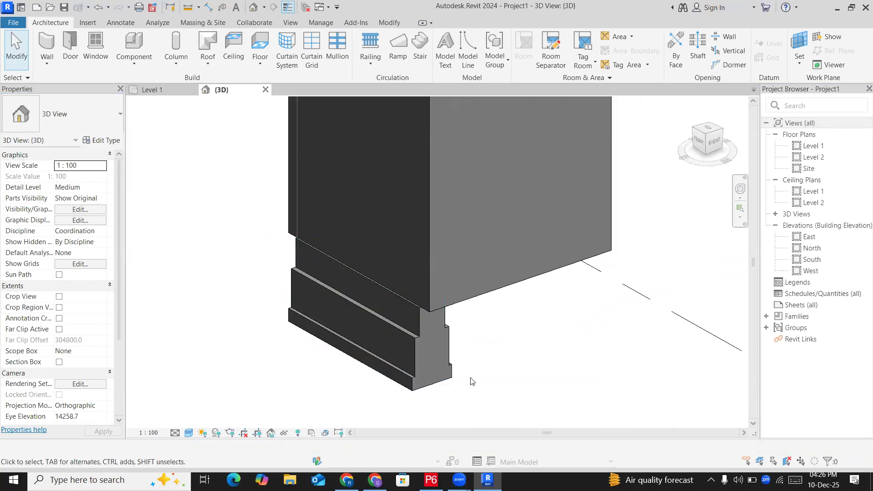